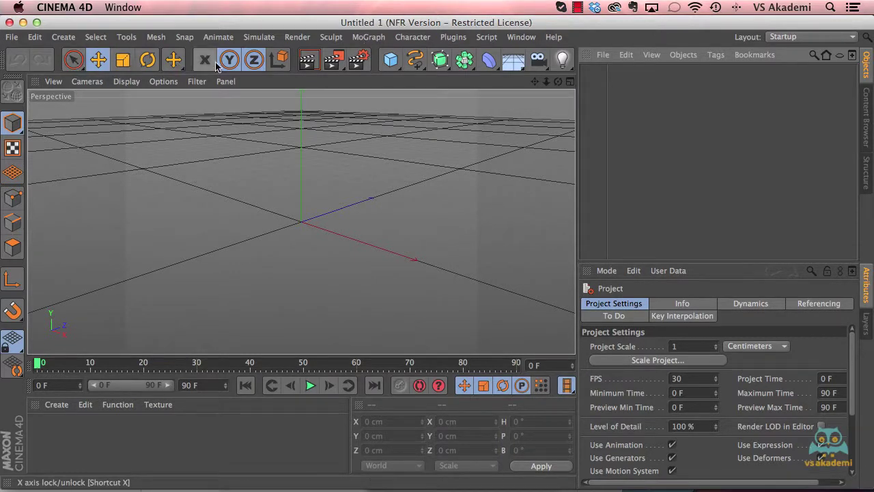
# Add a default 200 cm cube at the origin, then deselect and reselect it in the Object Manager.
pyautogui.click(79, 67)
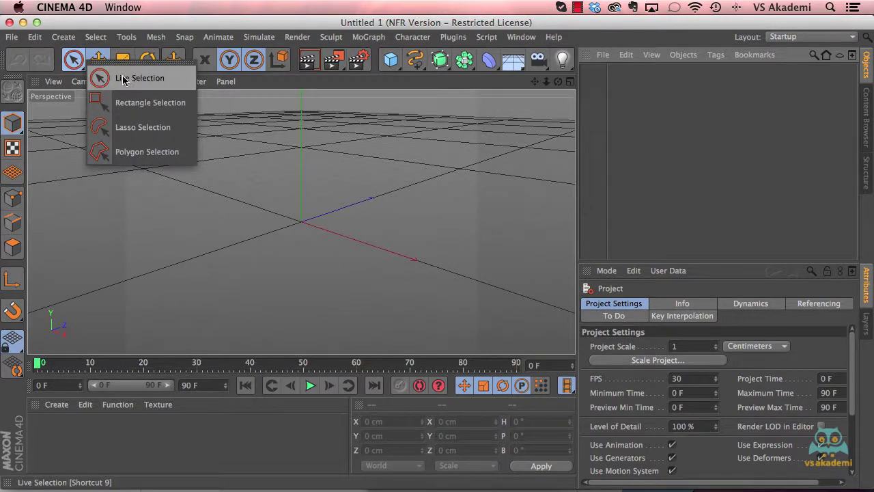
pyautogui.click(99, 61)
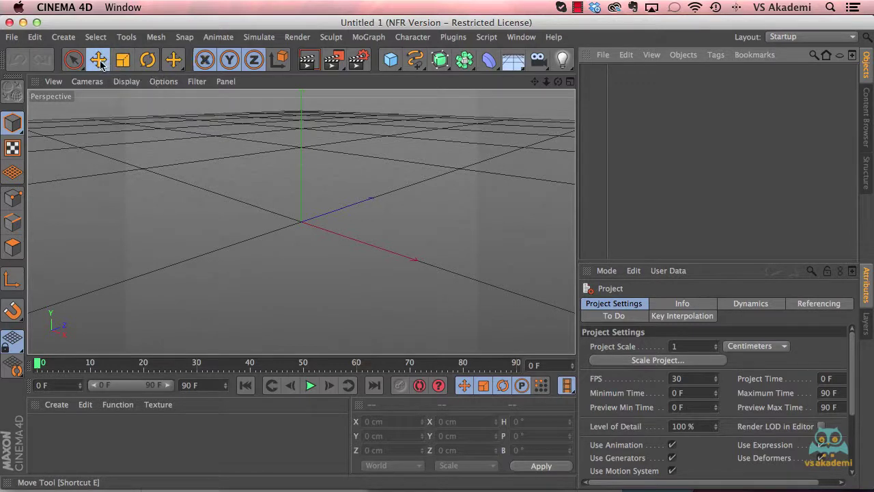
pyautogui.click(392, 65)
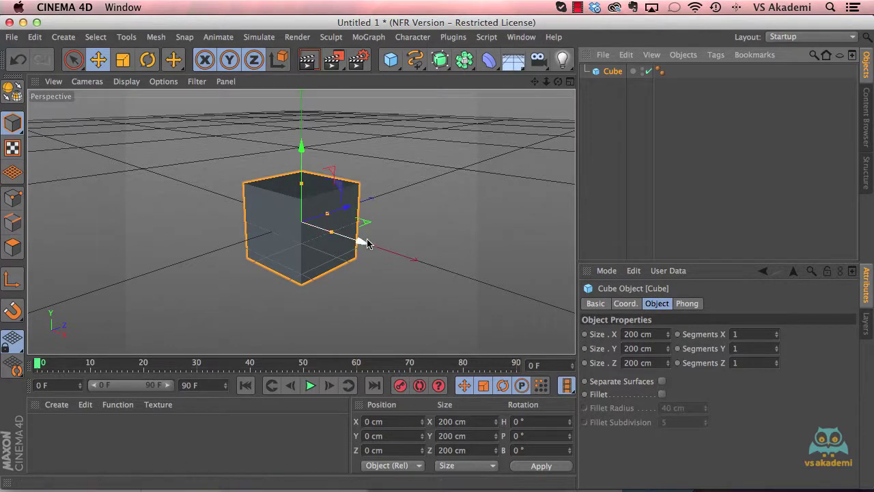
pyautogui.click(610, 115)
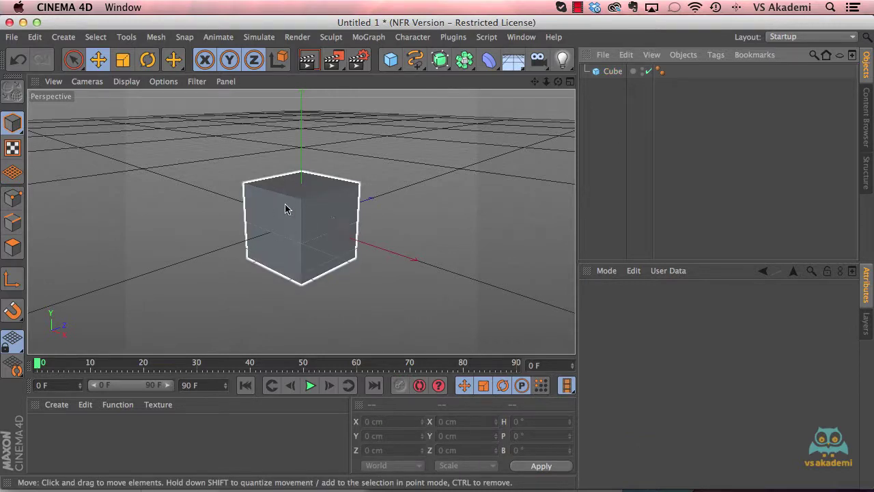
pyautogui.click(612, 72)
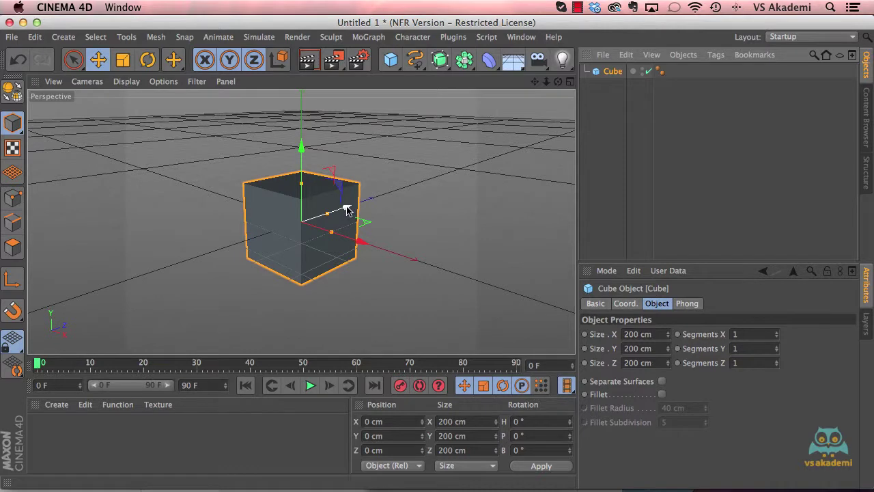
# Drag the cube along Z, Y and X to X 202.184, Y 50.186, Z -56.853 cm.
pyautogui.moveTo(347, 209)
pyautogui.mouseDown()
pyautogui.moveTo(294, 229)
pyautogui.moveTo(390, 211)
pyautogui.moveTo(334, 306)
pyautogui.moveTo(410, 215)
pyautogui.moveTo(294, 236)
pyautogui.moveTo(390, 204)
pyautogui.moveTo(338, 218)
pyautogui.mouseUp()
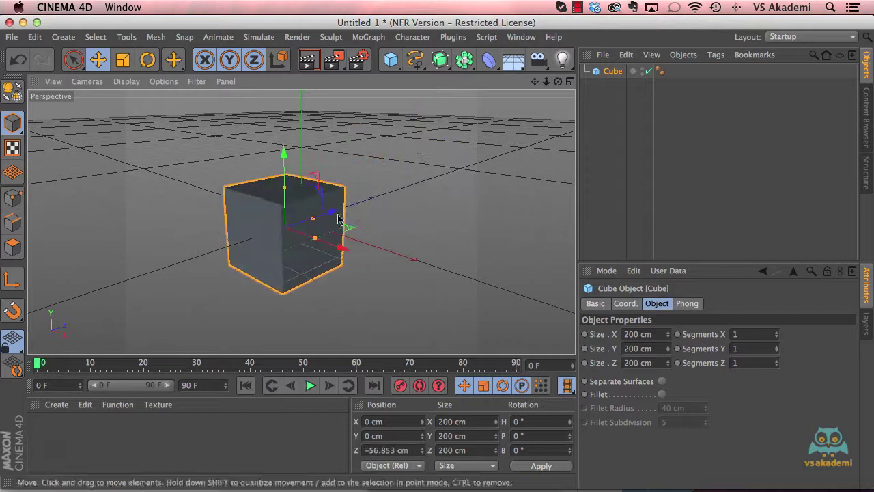
pyautogui.moveTo(284, 157)
pyautogui.mouseDown()
pyautogui.moveTo(285, 109)
pyautogui.moveTo(287, 162)
pyautogui.moveTo(287, 138)
pyautogui.mouseUp()
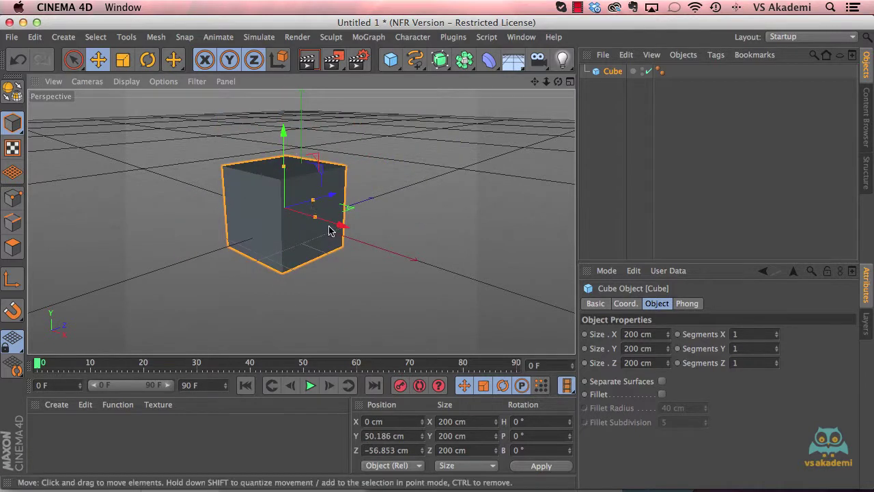
pyautogui.moveTo(339, 225)
pyautogui.mouseDown()
pyautogui.moveTo(454, 253)
pyautogui.moveTo(300, 247)
pyautogui.moveTo(416, 250)
pyautogui.moveTo(466, 262)
pyautogui.moveTo(264, 234)
pyautogui.mouseUp()
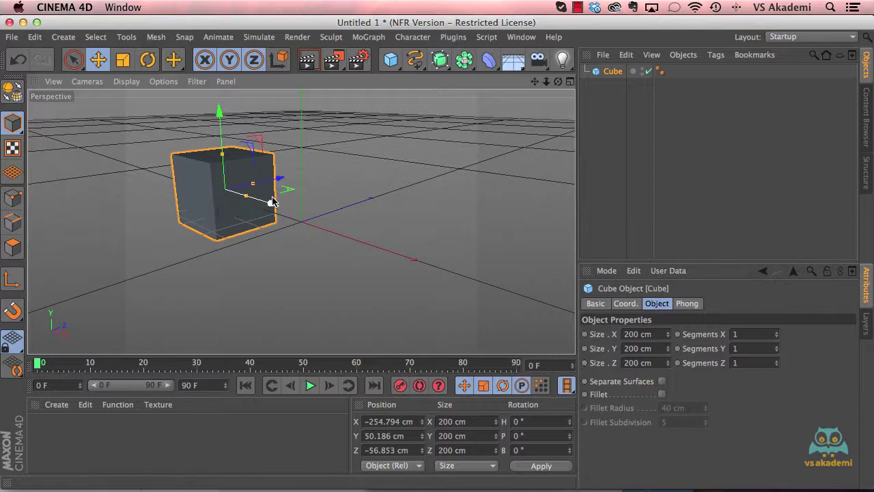
pyautogui.moveTo(273, 202)
pyautogui.mouseDown()
pyautogui.moveTo(396, 236)
pyautogui.moveTo(333, 229)
pyautogui.moveTo(377, 236)
pyautogui.mouseUp()
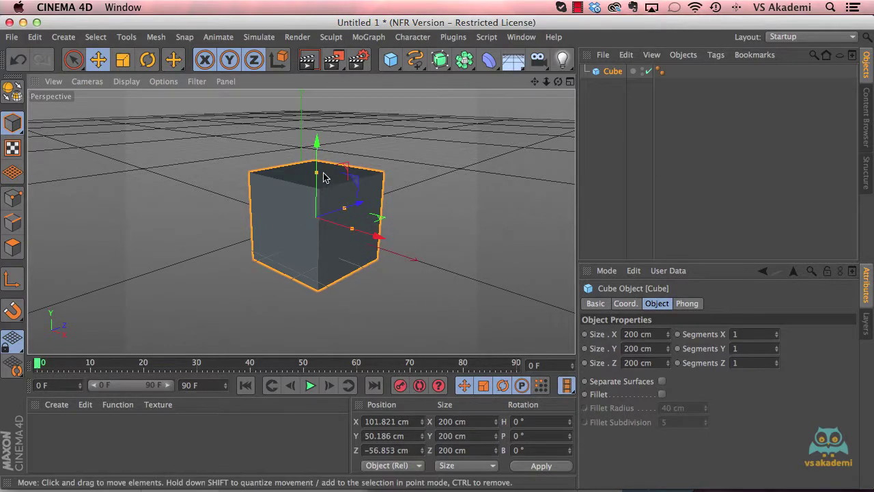
pyautogui.moveTo(377, 236)
pyautogui.mouseDown()
pyautogui.moveTo(514, 298)
pyautogui.moveTo(498, 273)
pyautogui.mouseUp()
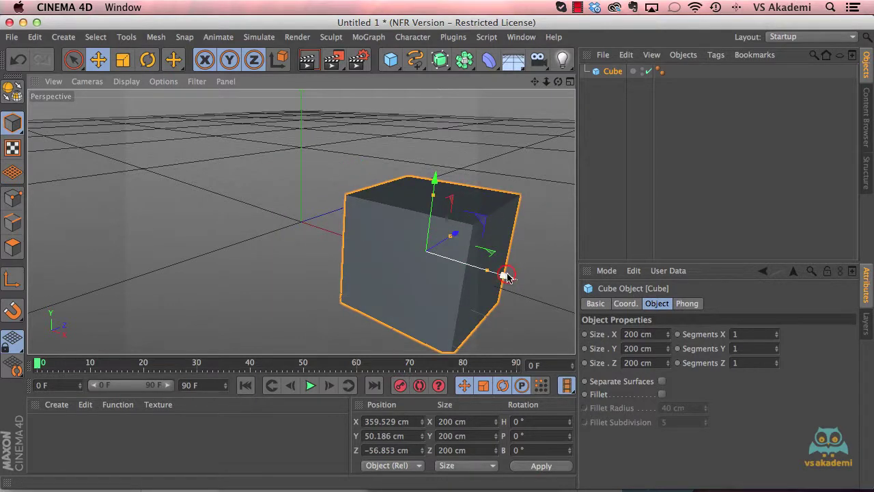
pyautogui.moveTo(503, 274); pyautogui.dragTo(416, 253)
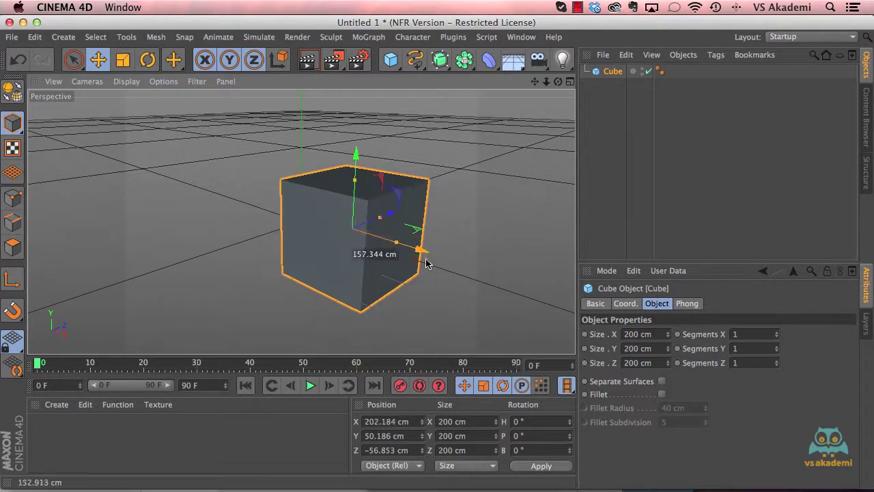
# Enter 0 for Position X, Y and Z in the Coordinates Manager.
pyautogui.click(412, 421)
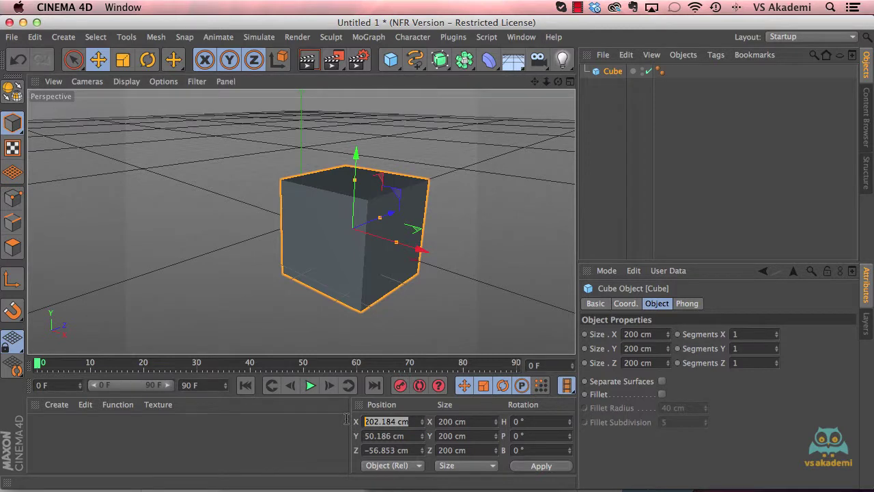
pyautogui.write('0')
pyautogui.press('Tab')
pyautogui.write('0')
pyautogui.press('Tab')
pyautogui.write('0')
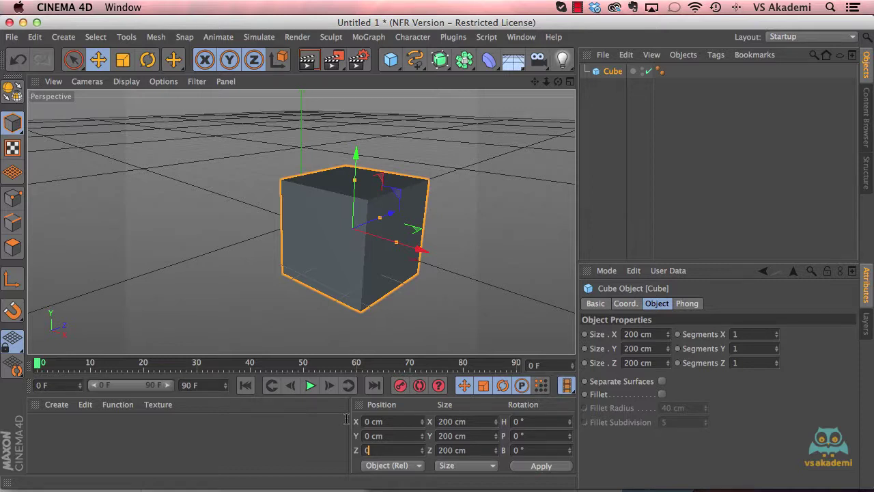
pyautogui.press('Return')
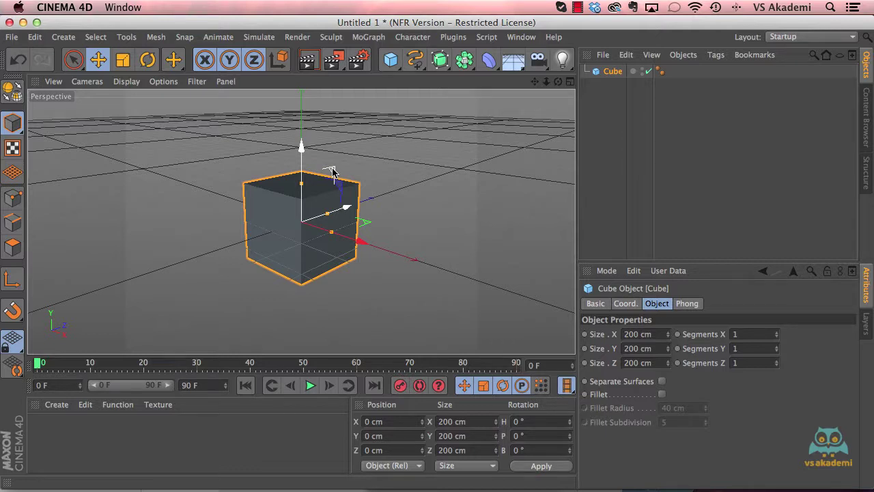
pyautogui.moveTo(333, 172); pyautogui.dragTo(249, 120)
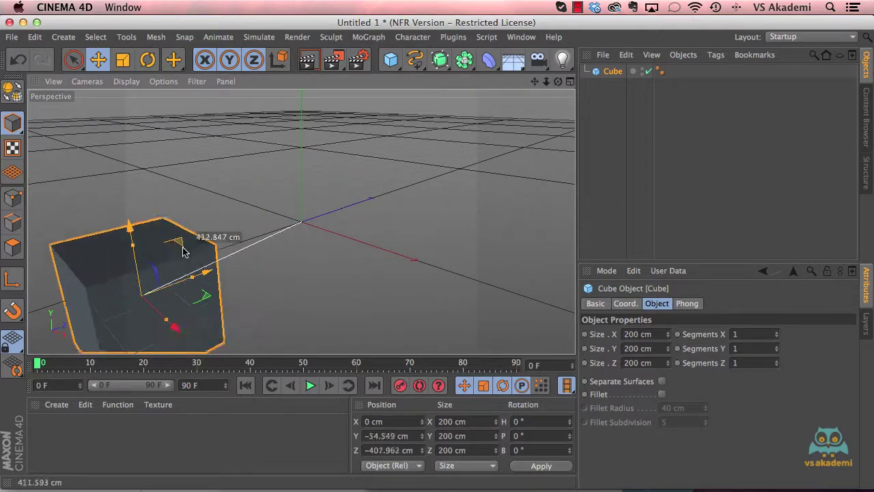
pyautogui.moveTo(262, 175)
pyautogui.mouseDown()
pyautogui.moveTo(464, 111)
pyautogui.moveTo(416, 143)
pyautogui.moveTo(209, 225)
pyautogui.moveTo(298, 127)
pyautogui.moveTo(360, 137)
pyautogui.moveTo(380, 166)
pyautogui.moveTo(234, 196)
pyautogui.moveTo(252, 163)
pyautogui.moveTo(362, 178)
pyautogui.moveTo(225, 187)
pyautogui.moveTo(330, 156)
pyautogui.mouseUp()
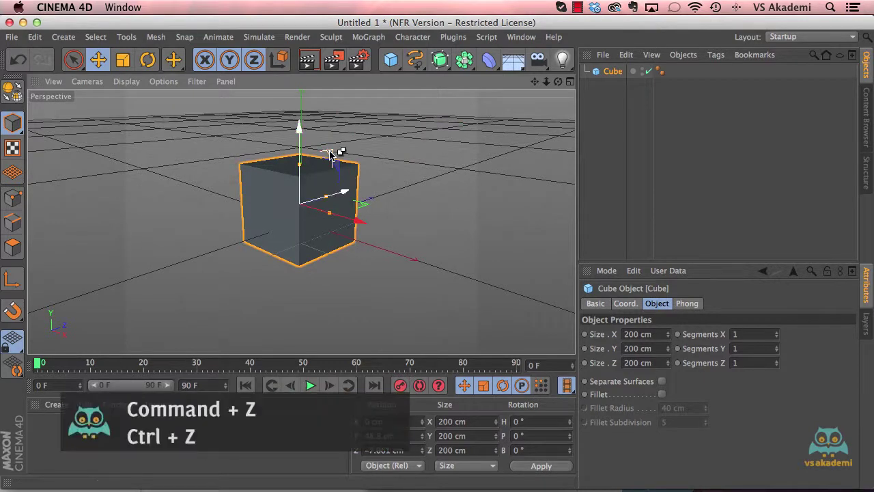
pyautogui.hotkey('ctrl', 'z')
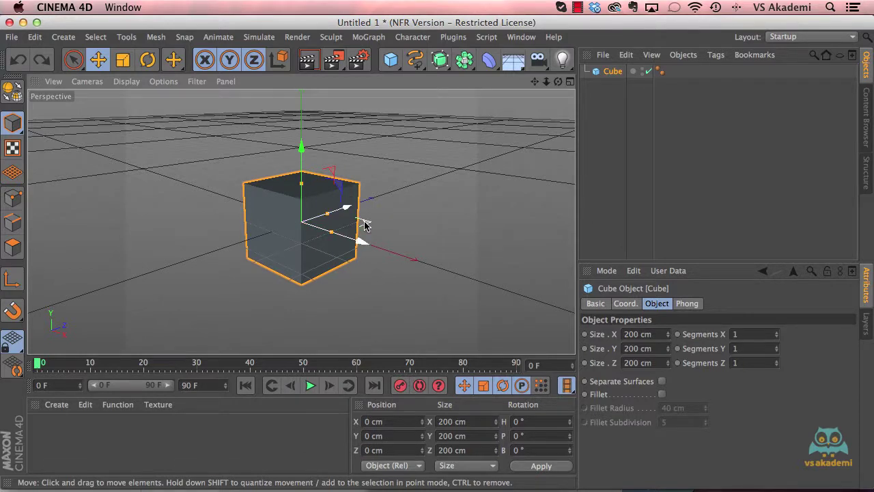
pyautogui.moveTo(365, 225)
pyautogui.mouseDown()
pyautogui.moveTo(213, 231)
pyautogui.moveTo(242, 235)
pyautogui.moveTo(328, 155)
pyautogui.moveTo(462, 180)
pyautogui.moveTo(439, 228)
pyautogui.moveTo(301, 238)
pyautogui.moveTo(297, 138)
pyautogui.moveTo(513, 189)
pyautogui.moveTo(342, 233)
pyautogui.moveTo(312, 141)
pyautogui.moveTo(398, 164)
pyautogui.moveTo(353, 215)
pyautogui.mouseUp()
pyautogui.hotkey('ctrl', 'z')
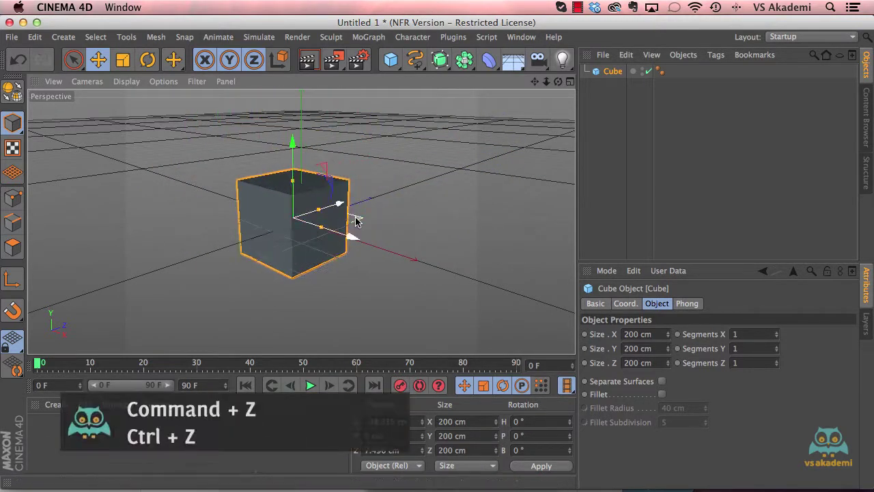
pyautogui.hotkey('ctrl', 'z')
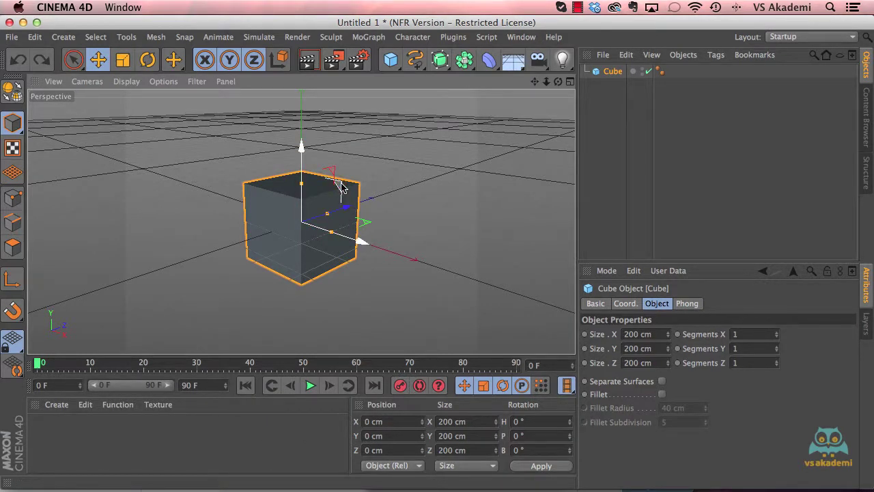
pyautogui.moveTo(342, 186)
pyautogui.mouseDown()
pyautogui.moveTo(195, 130)
pyautogui.moveTo(425, 274)
pyautogui.moveTo(279, 141)
pyautogui.moveTo(371, 230)
pyautogui.moveTo(486, 127)
pyautogui.moveTo(307, 191)
pyautogui.mouseUp()
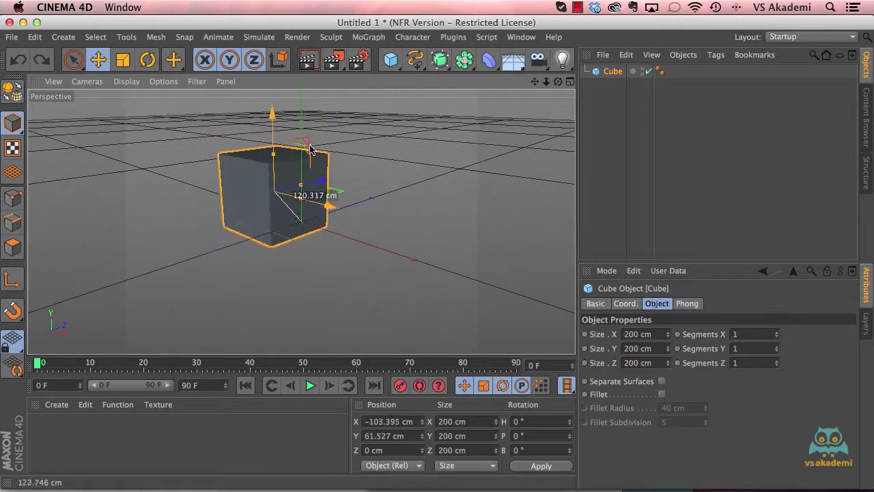
pyautogui.hotkey('ctrl', 'z')
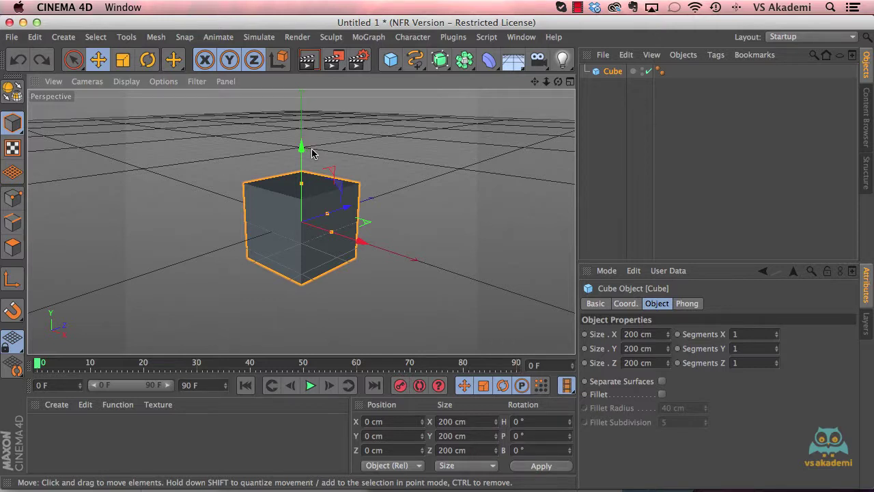
# Cycle through the Move, Scale and Rotate tools with E, T, R, ending on Scale.
pyautogui.press('e')
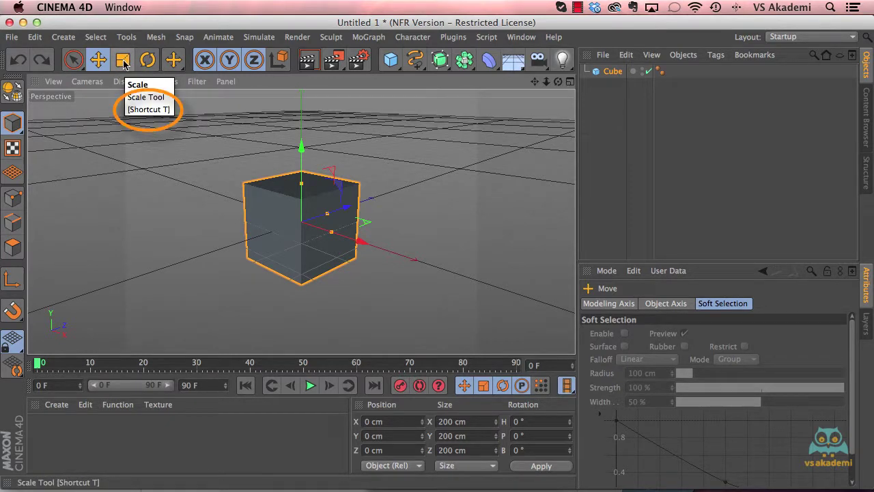
pyautogui.press('t')
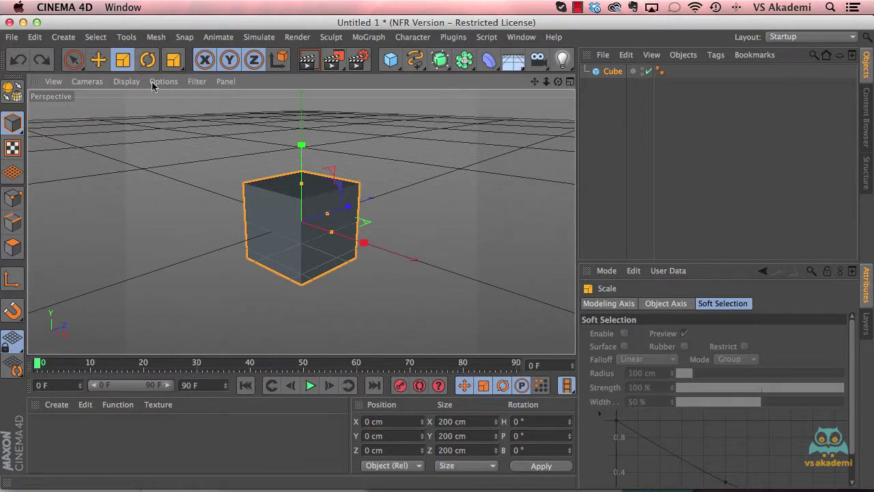
pyautogui.press('r')
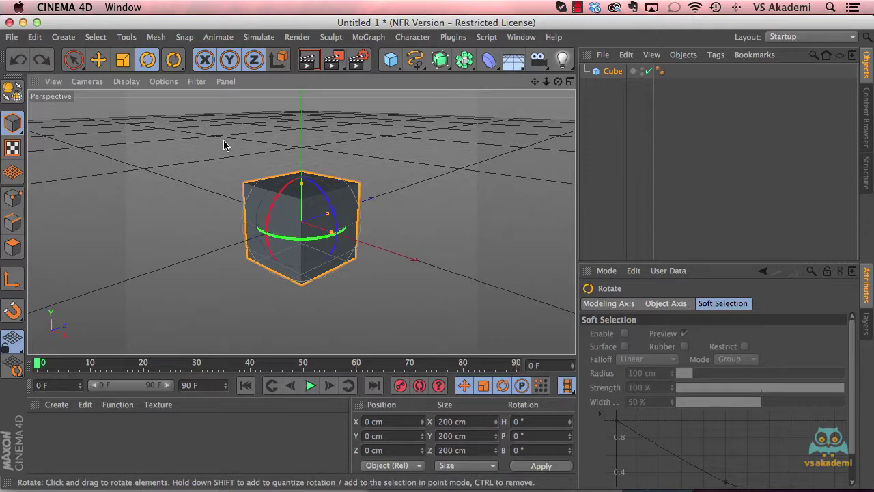
pyautogui.press('t')
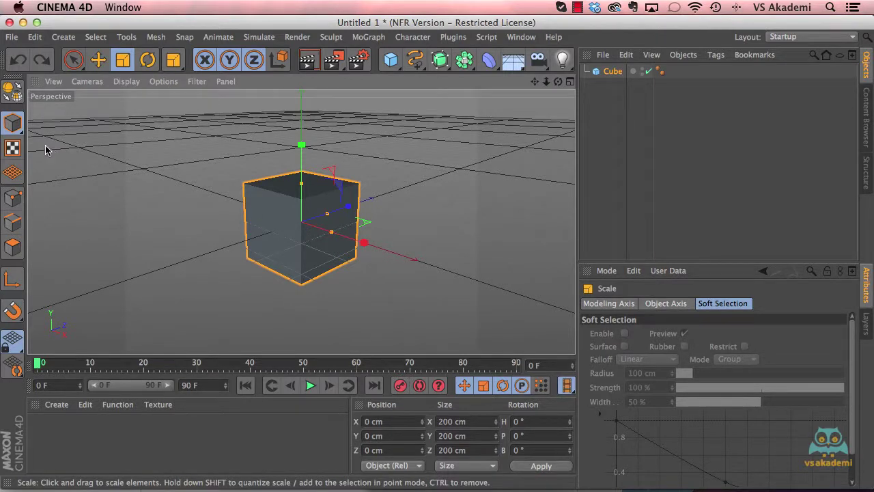
# Switch to Model mode and activate the Move tool for the cube.
pyautogui.click(12, 123)
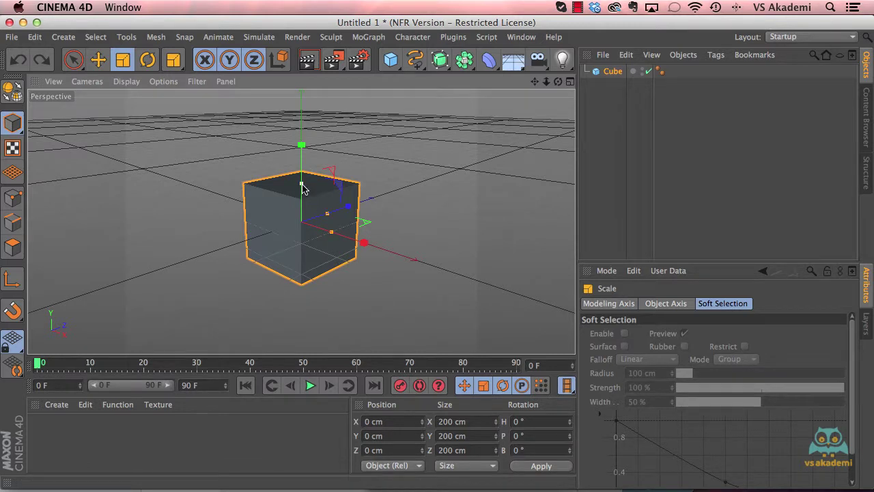
pyautogui.press('e')
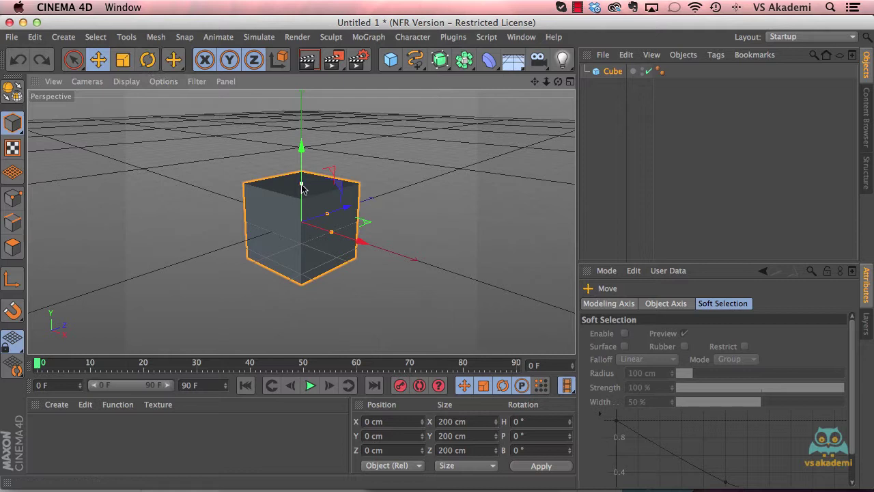
# Drag the Y, Z and X handles to resize the cube to 172.887 × 208.769 × 109.641 cm.
pyautogui.moveTo(301, 185); pyautogui.dragTo(299, 181)
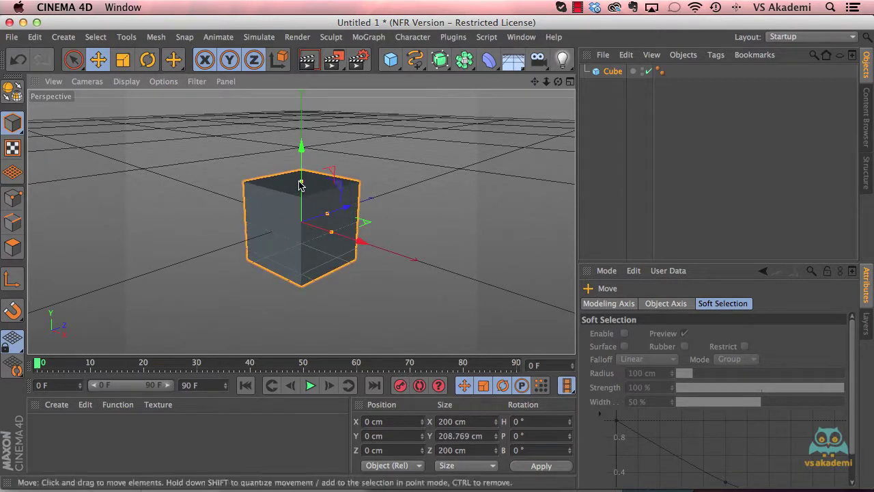
pyautogui.moveTo(346, 206); pyautogui.dragTo(318, 218)
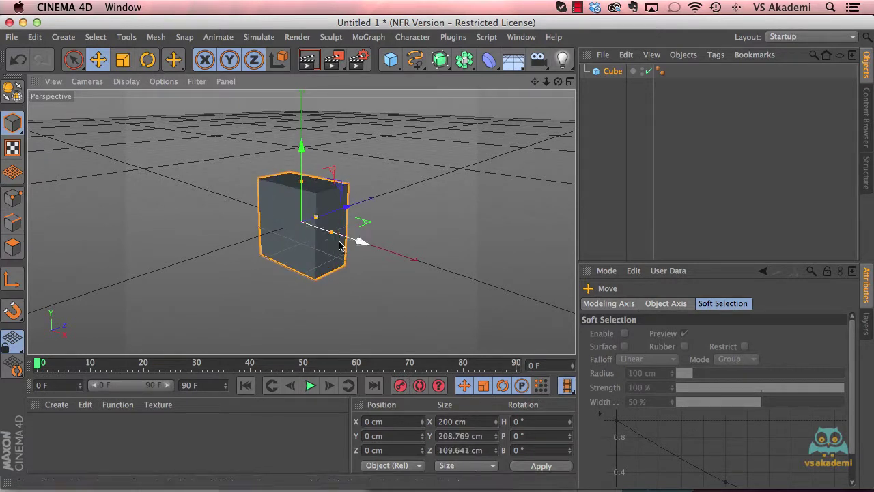
pyautogui.moveTo(339, 246); pyautogui.dragTo(359, 243)
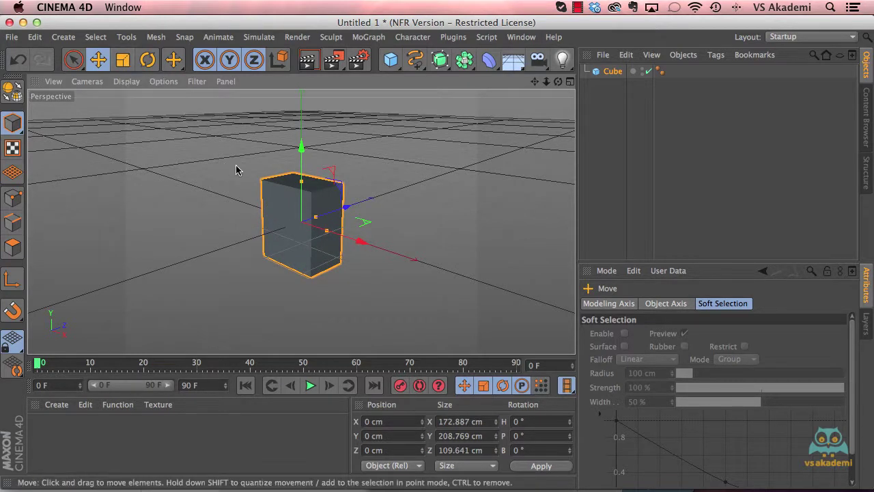
# With the Scale tool, reshape the cube into a 295.251 × 276.964 × 55.828 cm slab.
pyautogui.press('t')
pyautogui.moveTo(353, 208); pyautogui.dragTo(363, 208)
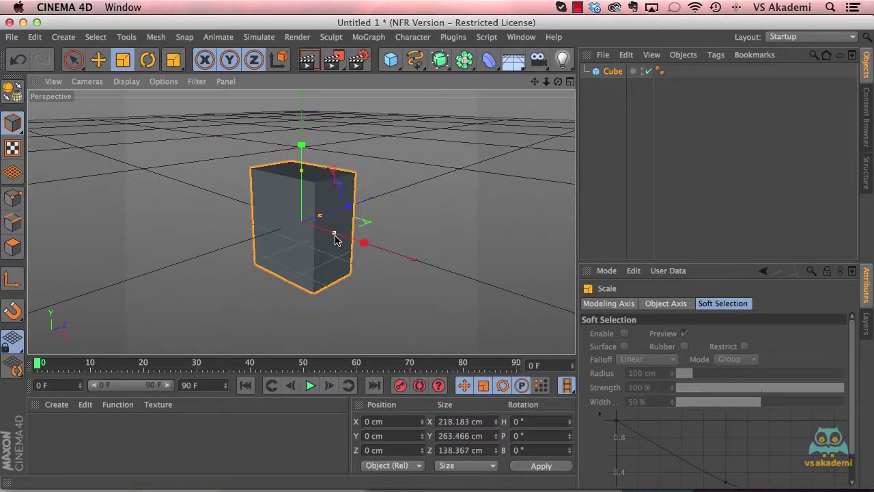
pyautogui.moveTo(335, 236)
pyautogui.mouseDown()
pyautogui.moveTo(321, 237)
pyautogui.moveTo(348, 238)
pyautogui.moveTo(307, 222)
pyautogui.mouseUp()
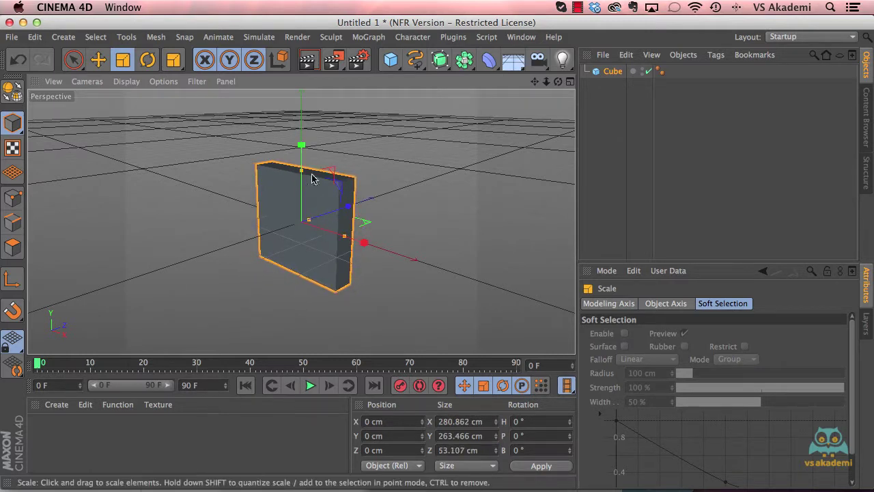
pyautogui.moveTo(332, 166); pyautogui.dragTo(354, 159)
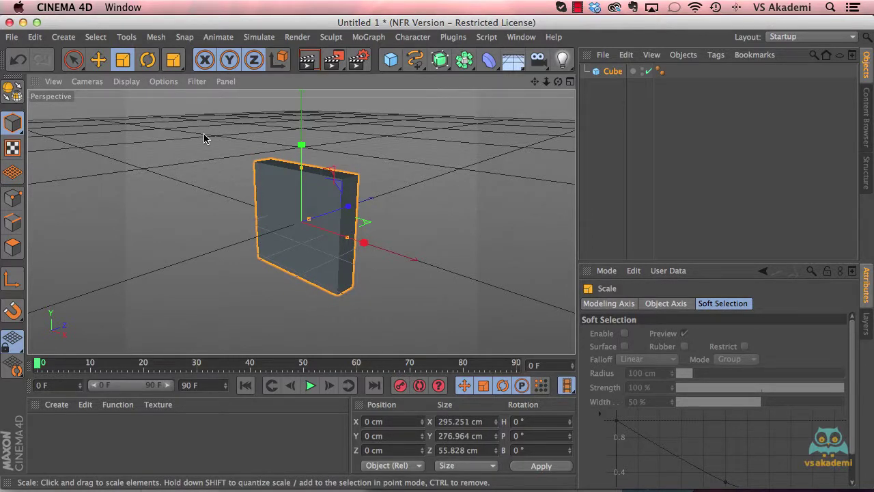
pyautogui.press('r')
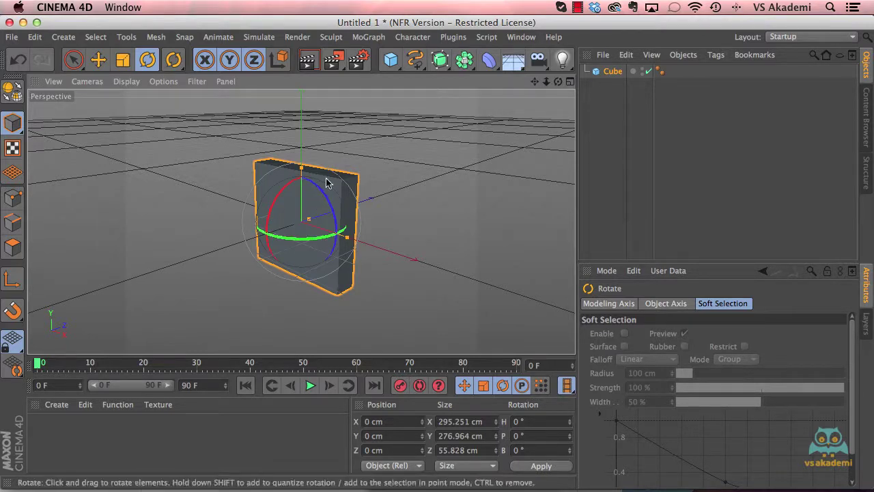
# Rotate the slab a full turn around its bank axis, leaving bank at 360°.
pyautogui.moveTo(326, 183)
pyautogui.mouseDown()
pyautogui.moveTo(328, 227)
pyautogui.moveTo(325, 195)
pyautogui.mouseUp()
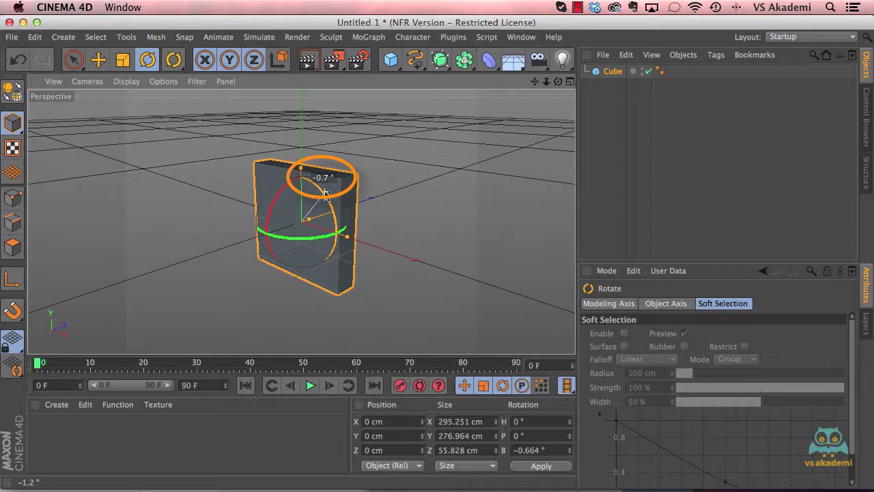
pyautogui.moveTo(325, 194)
pyautogui.mouseDown()
pyautogui.moveTo(313, 265)
pyautogui.moveTo(341, 194)
pyautogui.mouseUp()
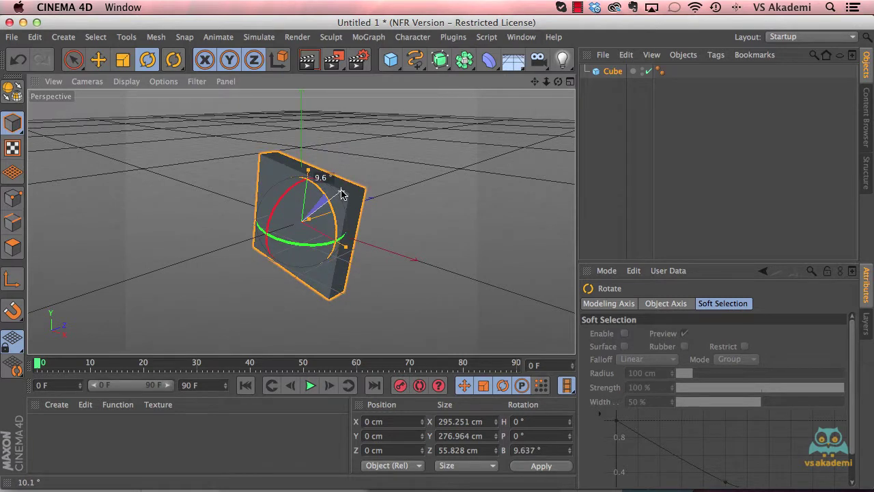
pyautogui.moveTo(342, 194)
pyautogui.mouseDown()
pyautogui.moveTo(340, 234)
pyautogui.moveTo(318, 249)
pyautogui.moveTo(294, 195)
pyautogui.moveTo(320, 185)
pyautogui.moveTo(318, 198)
pyautogui.mouseUp()
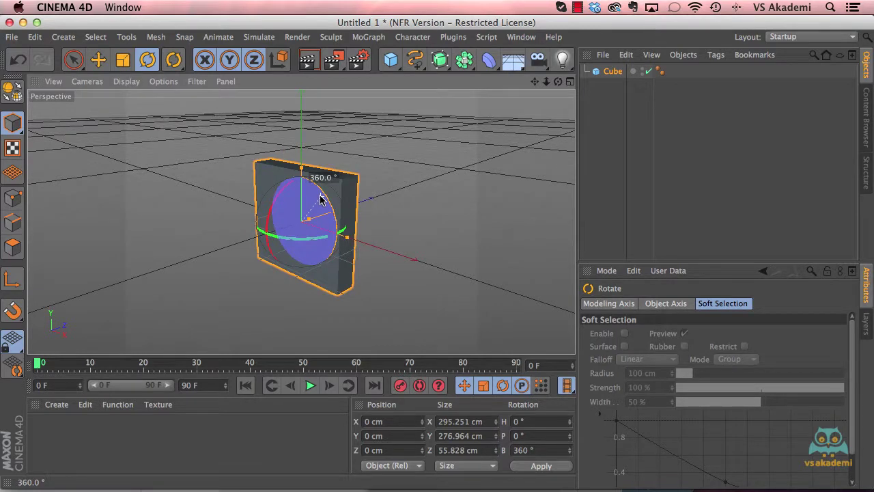
pyautogui.moveTo(320, 199); pyautogui.dragTo(321, 196)
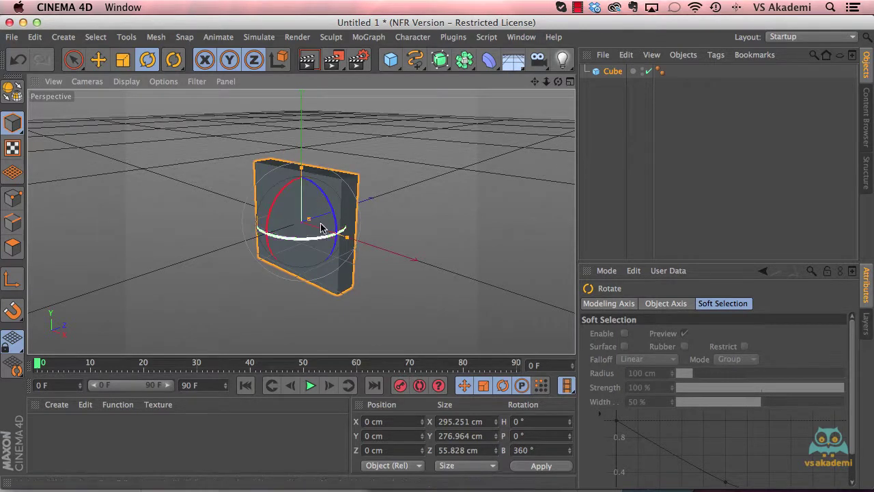
# Turn the slab 31.275° in heading, undoing the extra free tilt.
pyautogui.moveTo(321, 228)
pyautogui.mouseDown()
pyautogui.moveTo(334, 242)
pyautogui.moveTo(293, 230)
pyautogui.moveTo(309, 235)
pyautogui.mouseUp()
pyautogui.moveTo(301, 205)
pyautogui.mouseDown()
pyautogui.moveTo(294, 203)
pyautogui.moveTo(296, 212)
pyautogui.mouseUp()
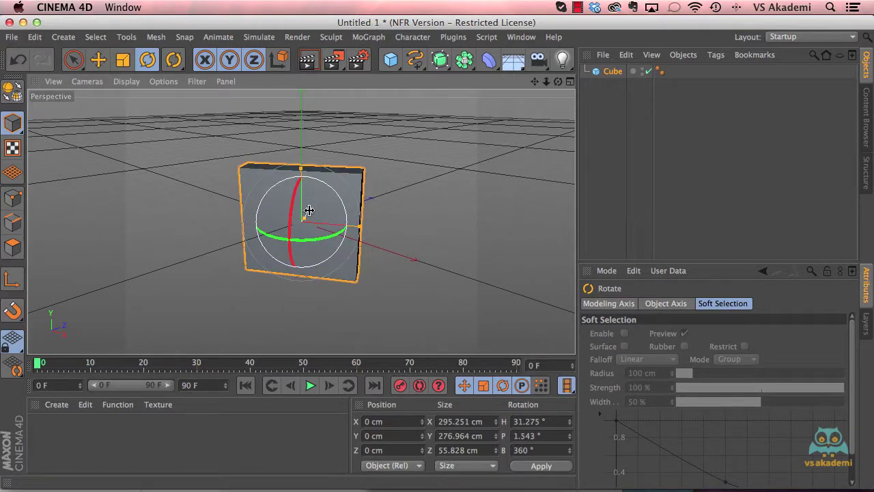
pyautogui.moveTo(314, 211)
pyautogui.mouseDown()
pyautogui.moveTo(355, 183)
pyautogui.moveTo(284, 188)
pyautogui.moveTo(306, 230)
pyautogui.moveTo(384, 195)
pyautogui.moveTo(296, 203)
pyautogui.moveTo(325, 242)
pyautogui.moveTo(332, 229)
pyautogui.moveTo(297, 230)
pyautogui.mouseUp()
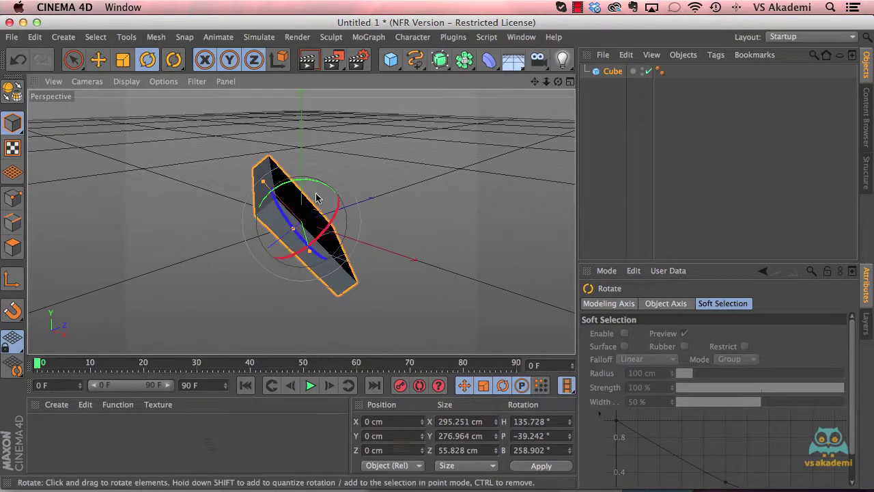
pyautogui.hotkey('ctrl', 'z')
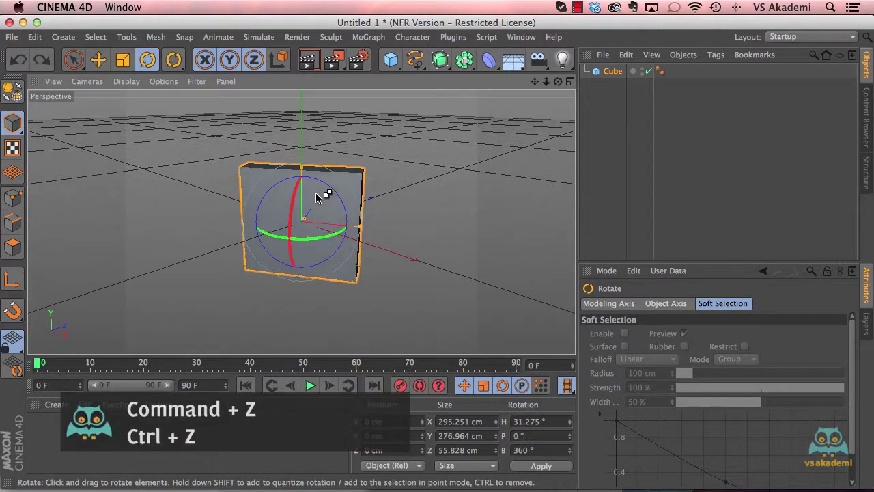
# Undo the heading turn, set bank to 0°, and enter 2.718 in the Size Y field.
pyautogui.hotkey('ctrl', 'z')
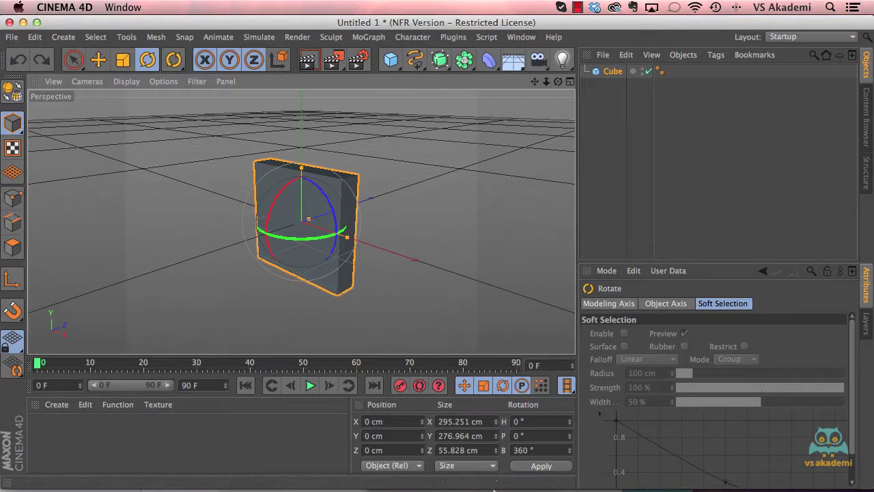
pyautogui.doubleClick(520, 450)
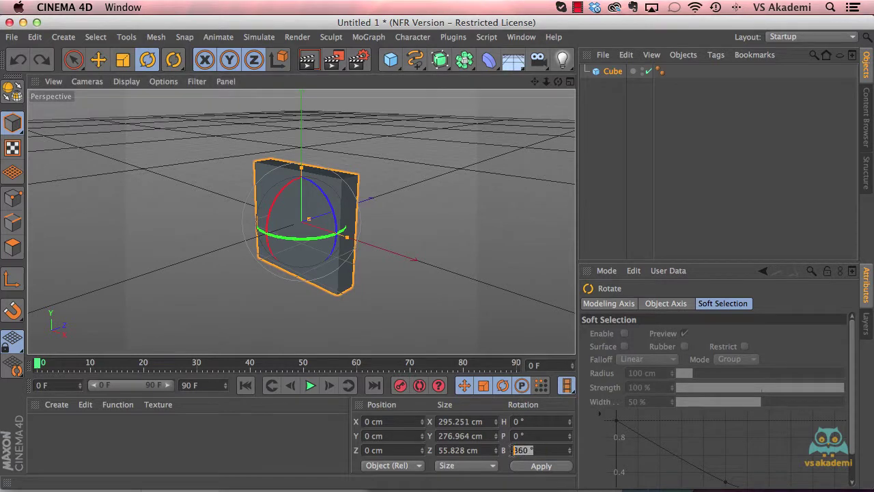
pyautogui.write('0')
pyautogui.press('Return')
pyautogui.doubleClick(474, 437)
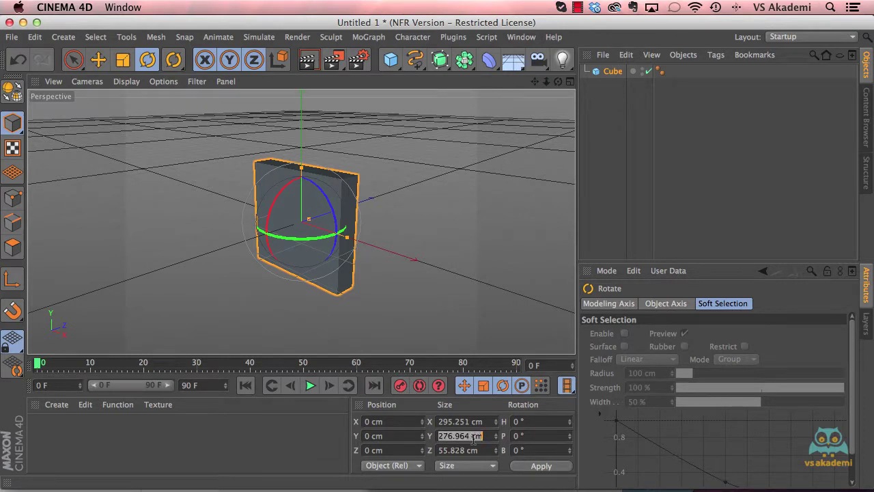
pyautogui.write('2.718')
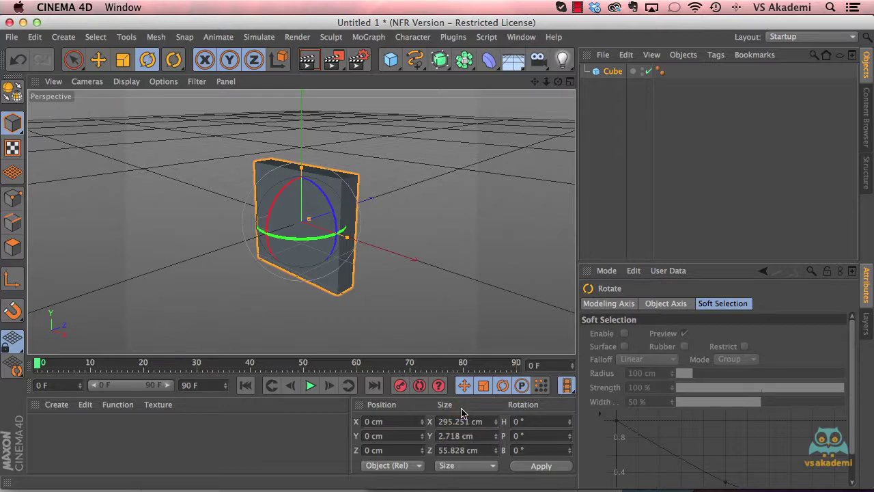
pyautogui.write('e')
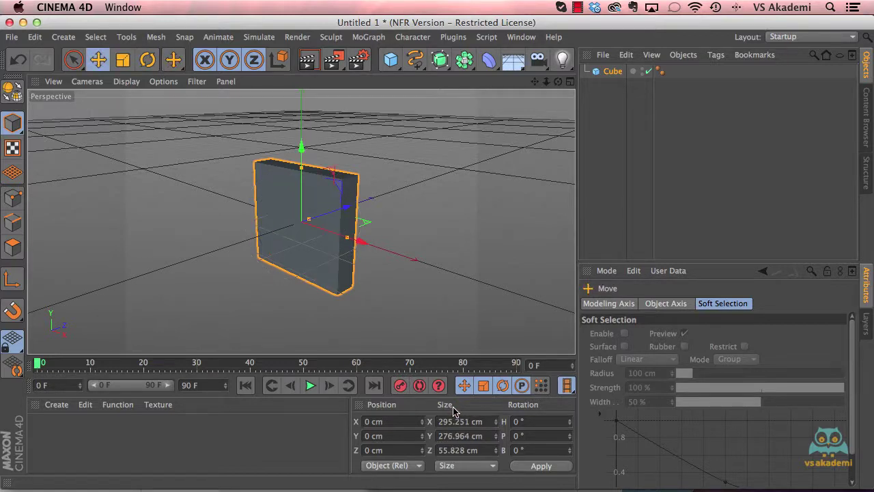
pyautogui.write('t')
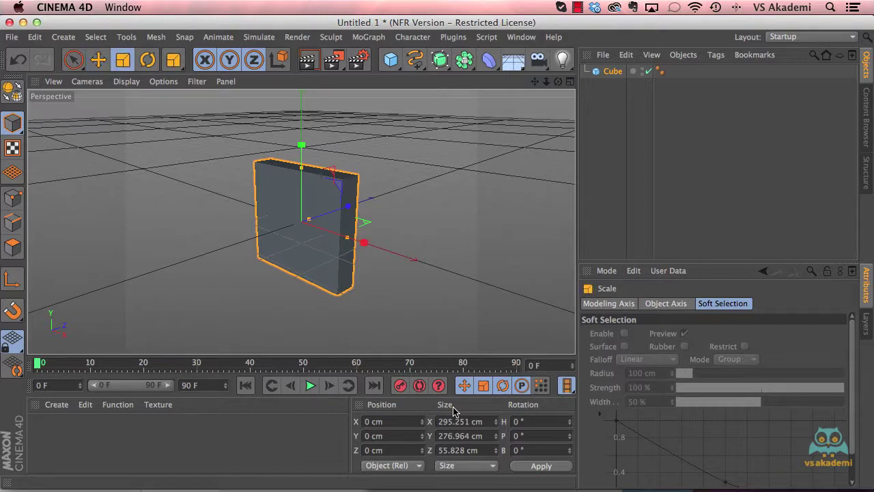
pyautogui.write('r')
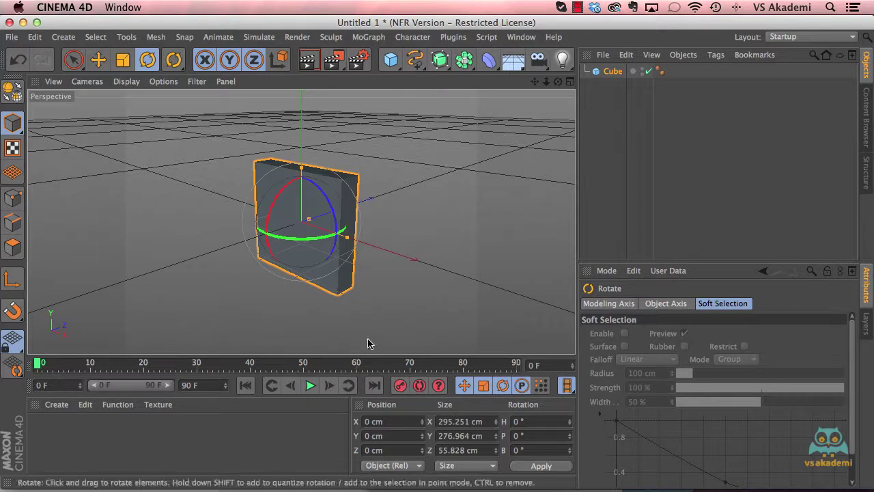
# Activate the Scale tool for the 295.251 × 276.964 × 55.828 cm slab.
pyautogui.click(124, 60)
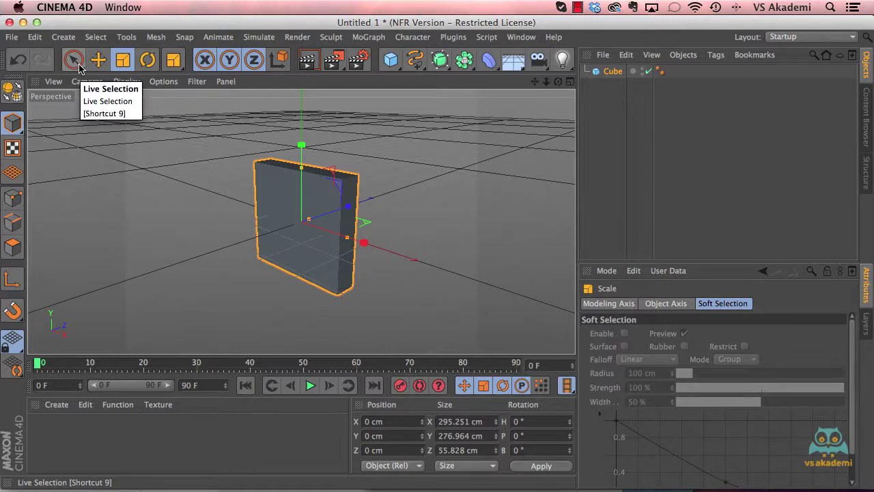
# Browse the selection tool variants (Rectangle, Lasso) and switch to Live Selection with radius 10.
pyautogui.moveTo(79, 68)
pyautogui.mouseDown()
pyautogui.moveTo(167, 131)
pyautogui.moveTo(164, 159)
pyautogui.moveTo(167, 114)
pyautogui.mouseUp()
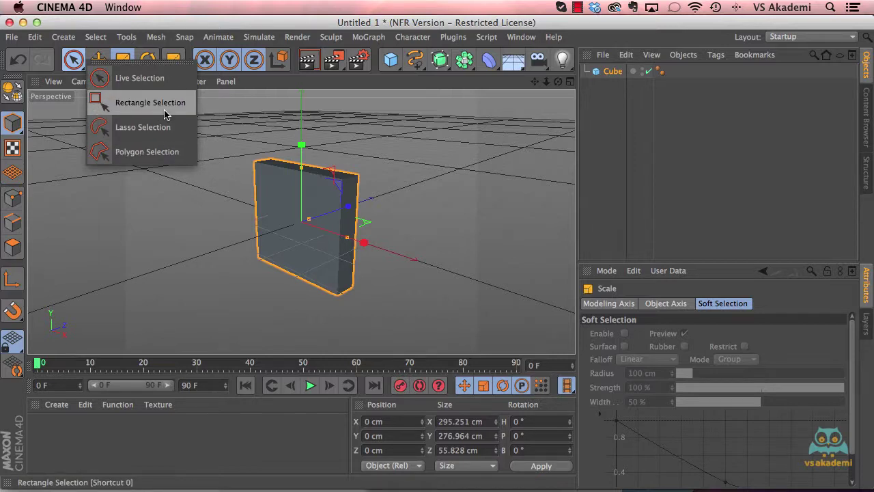
pyautogui.moveTo(166, 114); pyautogui.dragTo(170, 130)
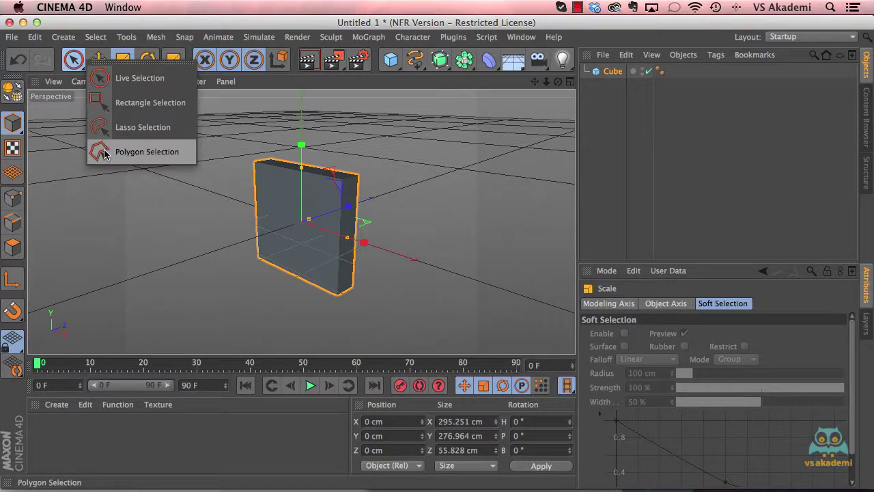
pyautogui.click(123, 90)
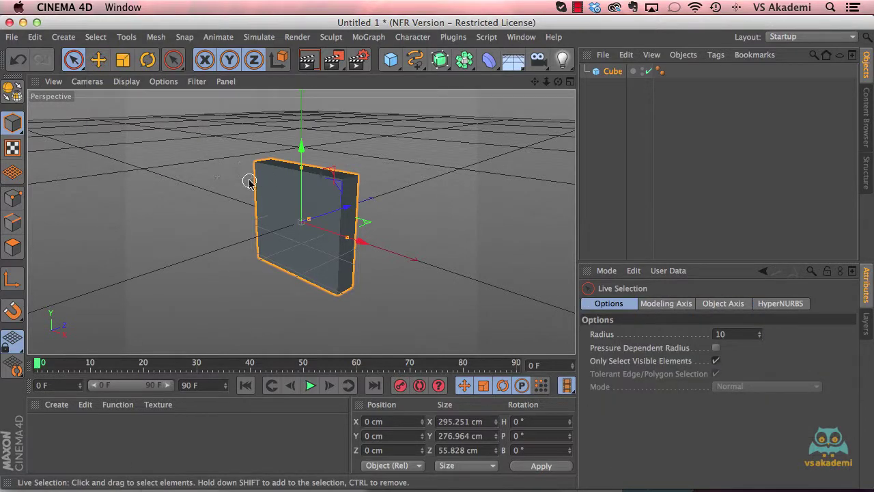